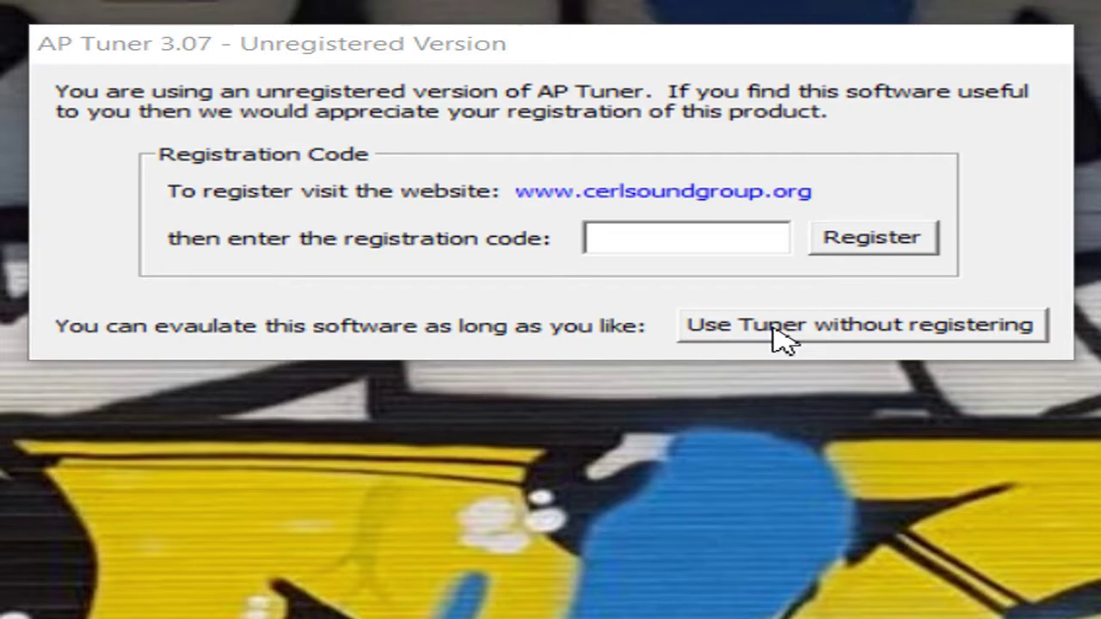
- Continue into AP Tuner without registering and reposition its tuner window
left_click(779, 325)
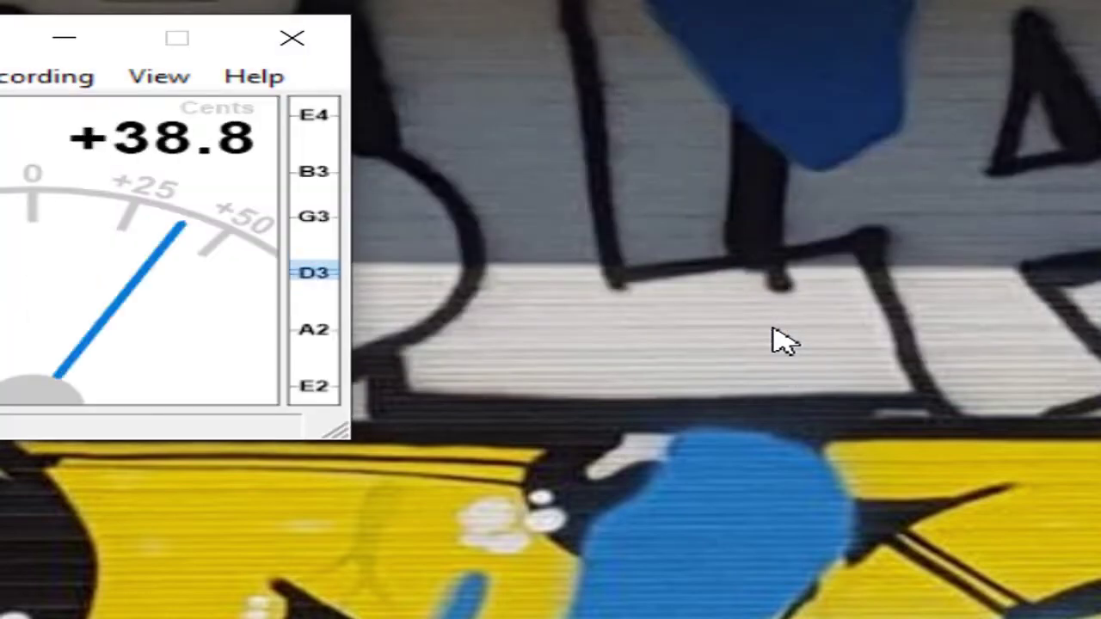
left_click_drag(5, 38, 335, 133)
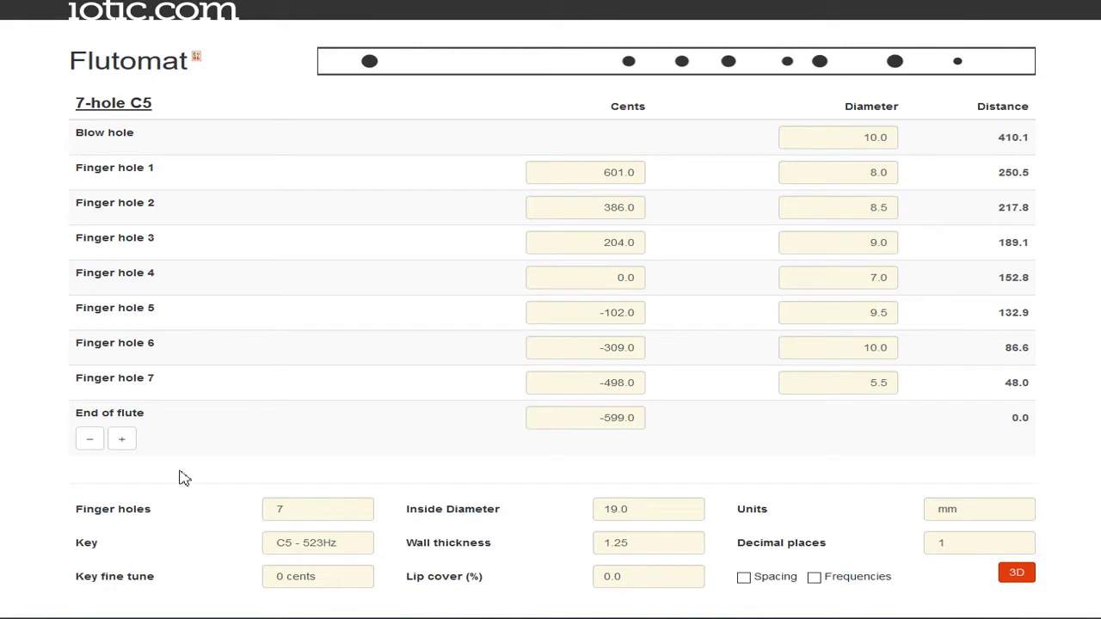
- Switch to Flutomat, bring the flute down to 6 finger holes and set its key to G5 - 784Hz
left_click(130, 446)
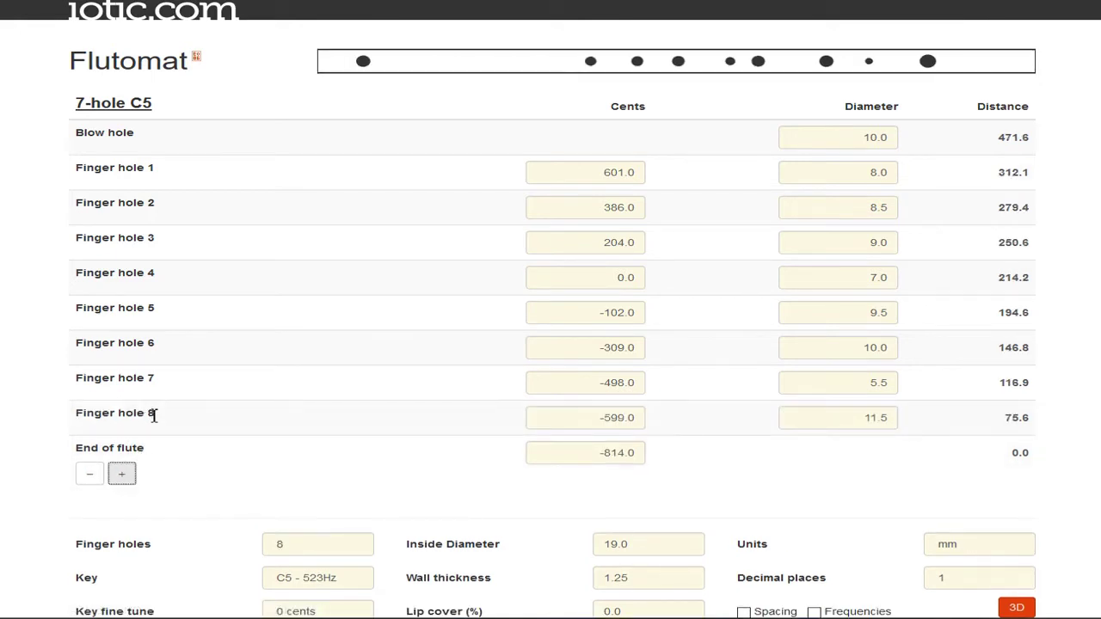
left_click(90, 474)
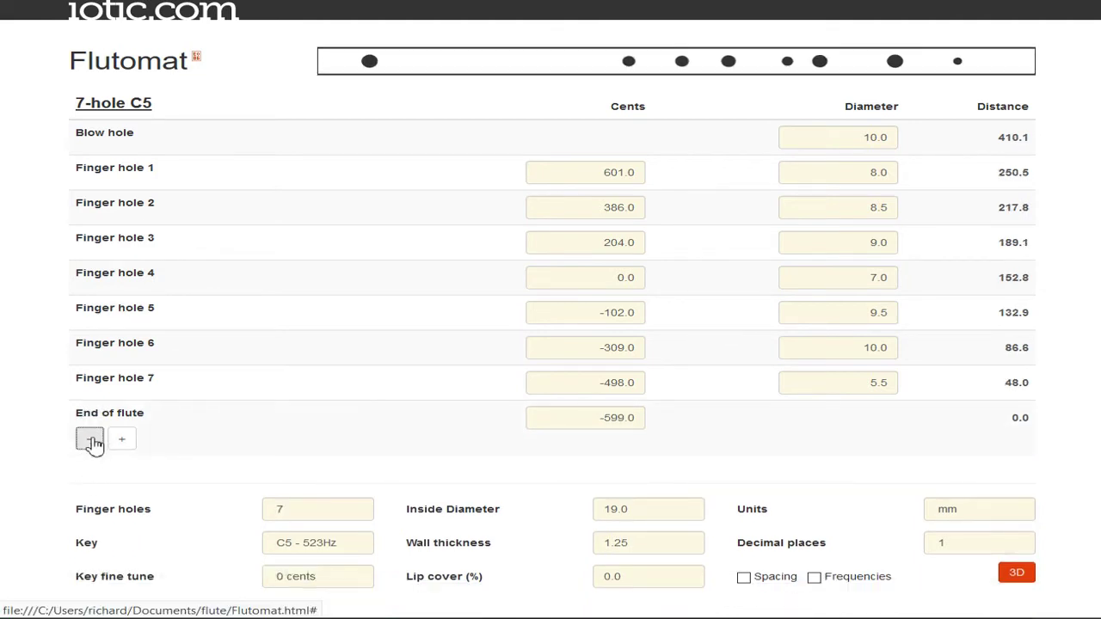
left_click(90, 441)
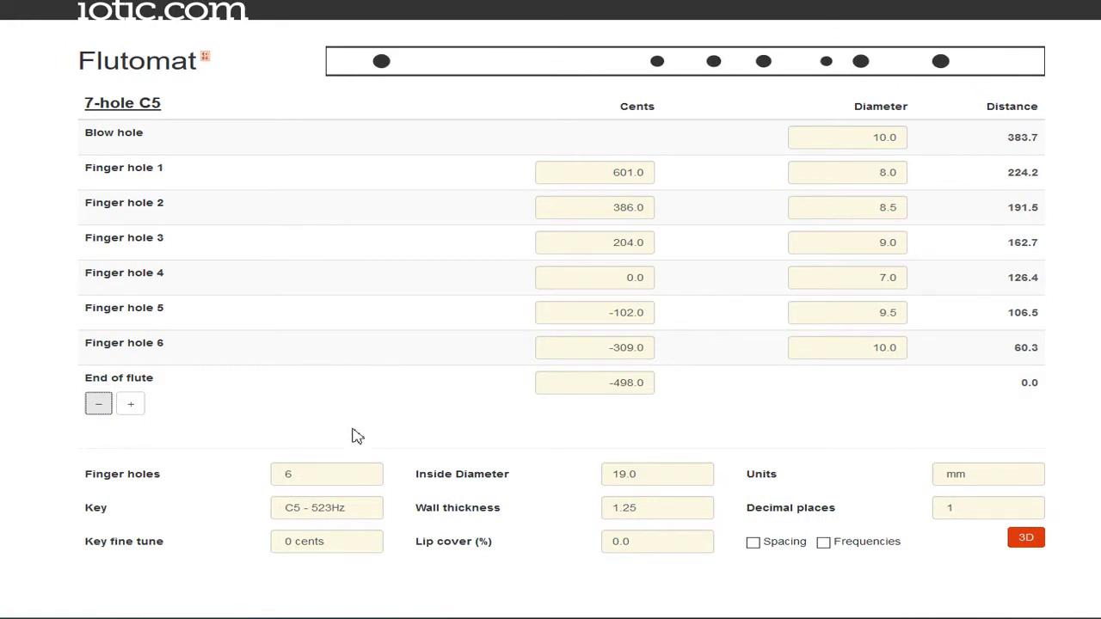
left_click(320, 510)
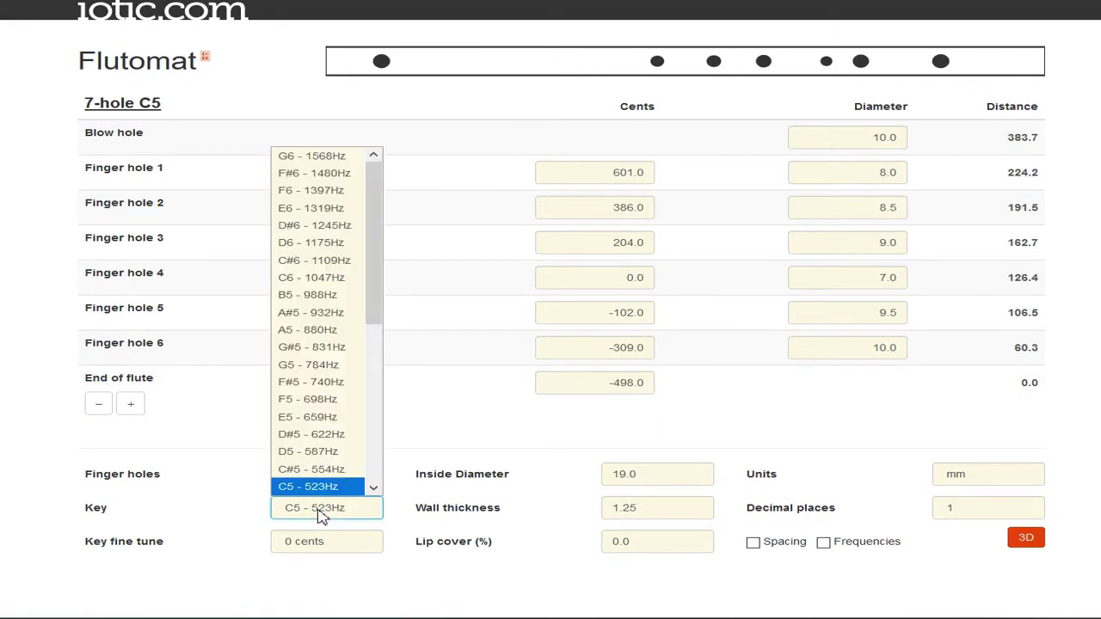
left_click(324, 371)
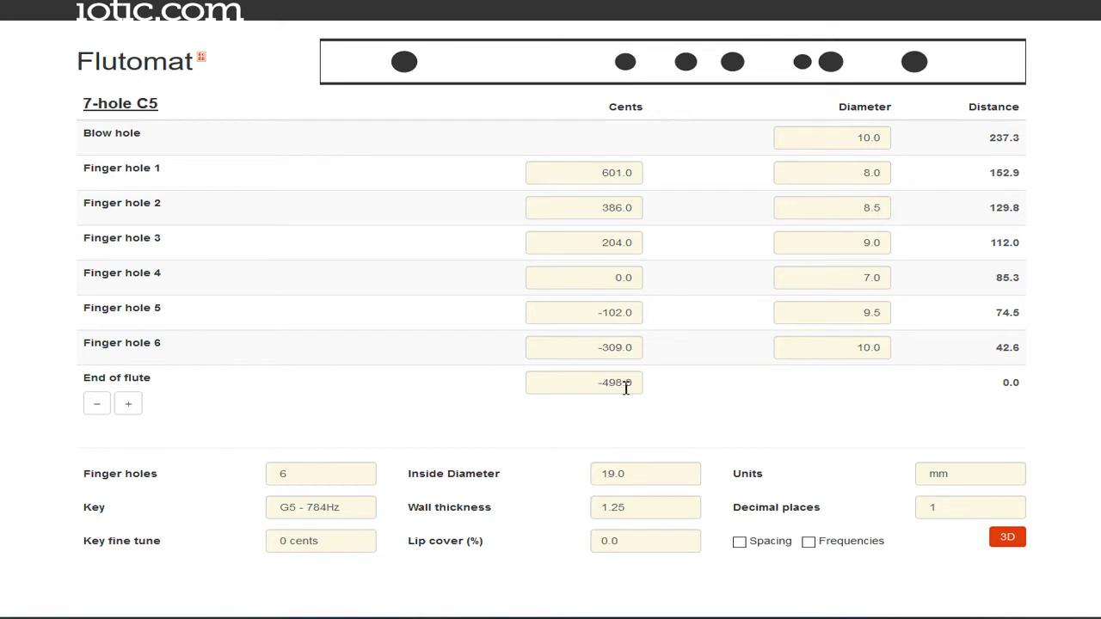
- Set finger hole 5 to -202.0 cents and display the frequencies for the holes
left_click(611, 316)
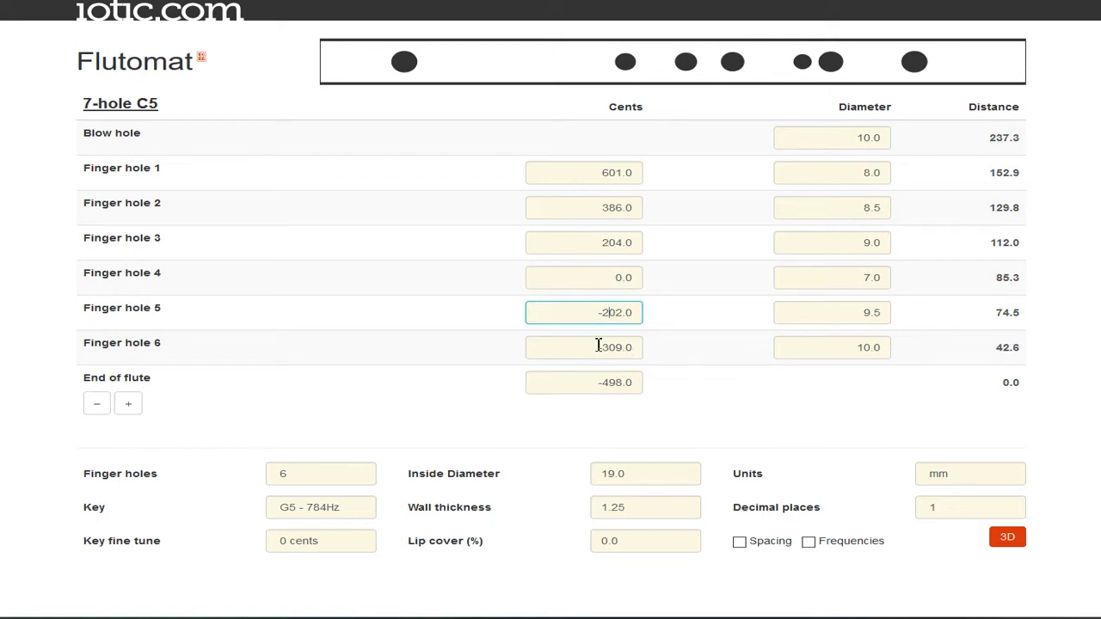
left_click(682, 320)
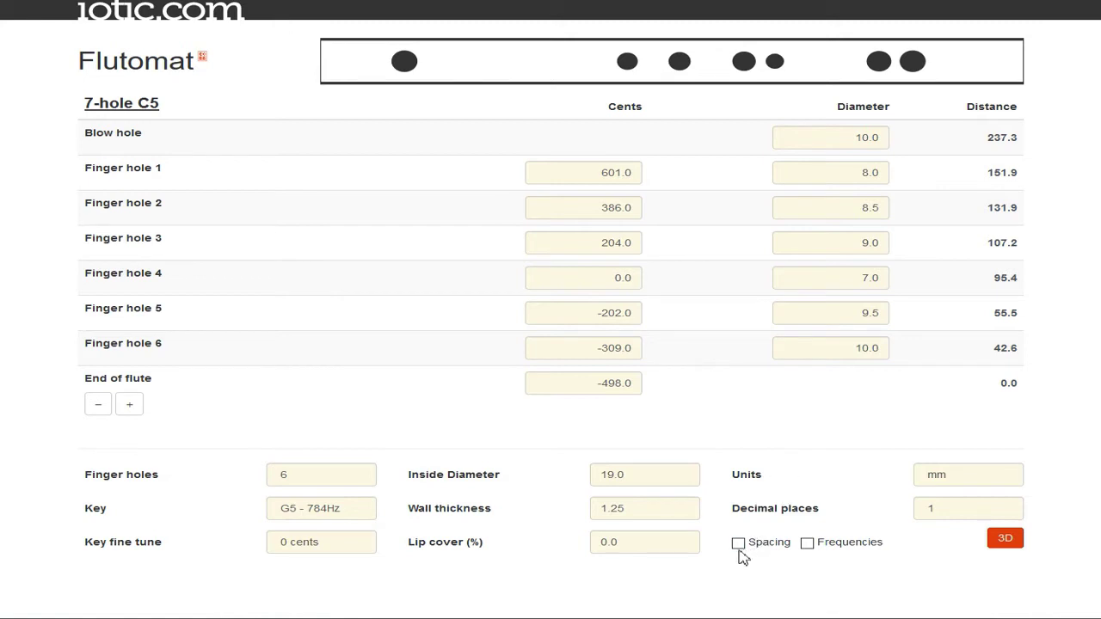
left_click(807, 544)
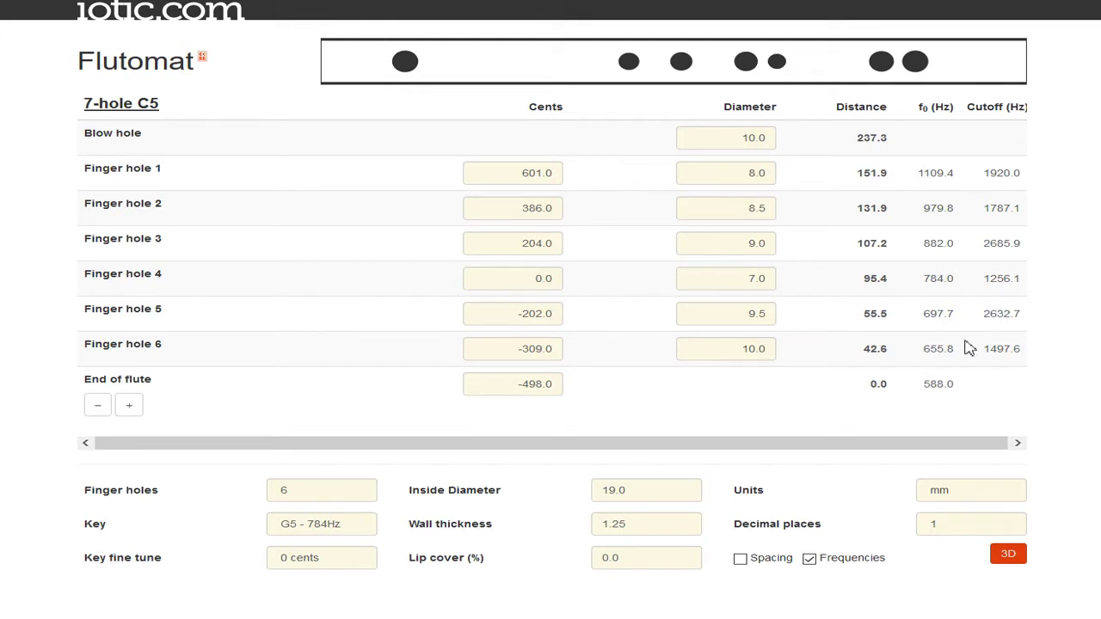
- Set the diameter of finger hole 6 to 9.0 mm
left_click(774, 355)
key("BackSpace")
key("BackSpace")
key("BackSpace")
key("BackSpace")
type("9")
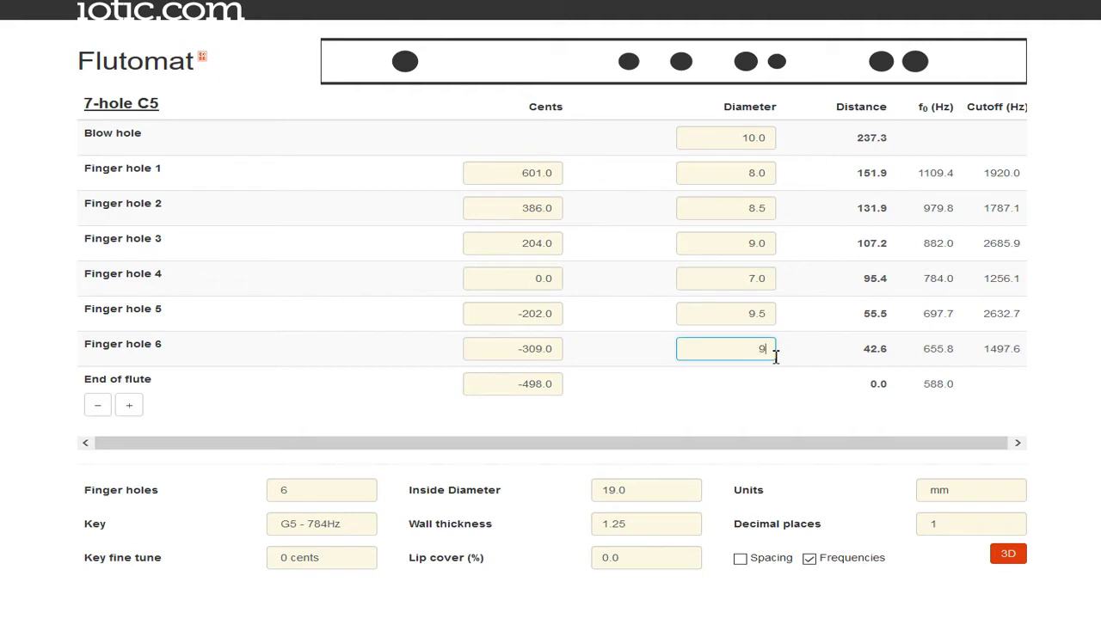
type(".0")
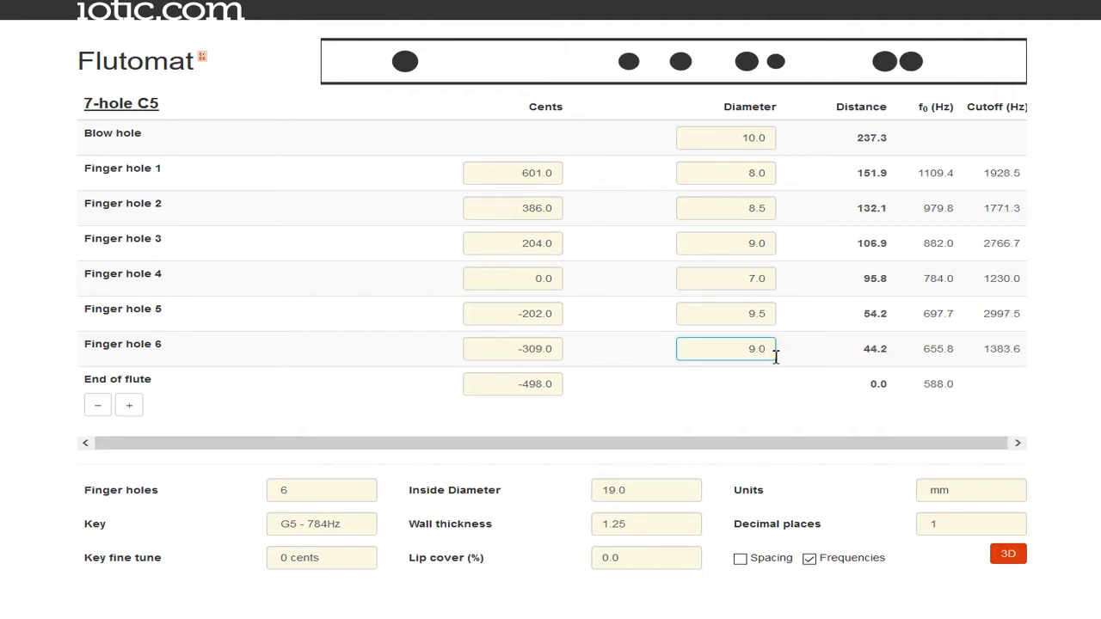
- Try a diameter of 8.0 mm for finger hole 6
key("BackSpace")
key("BackSpace")
key("BackSpace")
type("8")
key("BackSpace")
type("8.0")
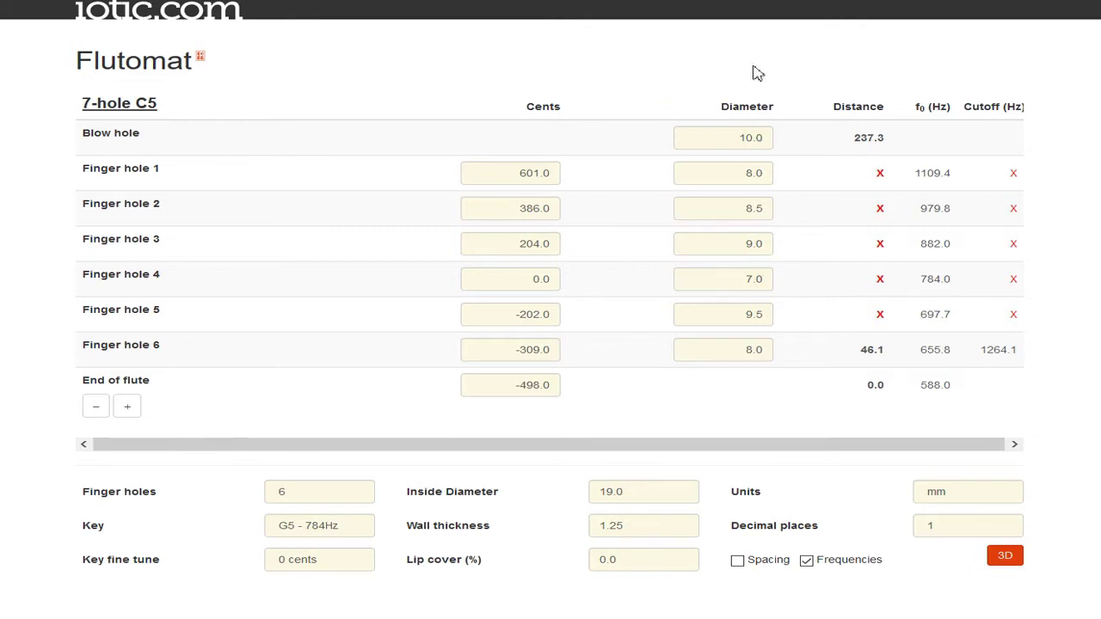
- Return the diameter of finger hole 6 to 9.0 mm
left_click(765, 351)
key("BackSpace")
key("BackSpace")
key("BackSpace")
type("9")
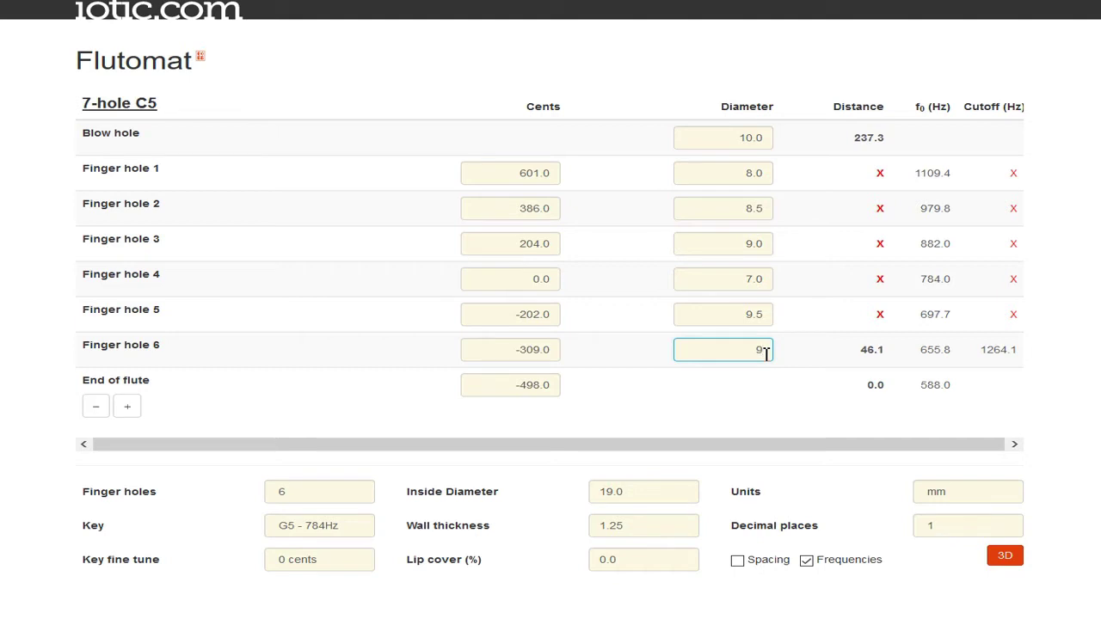
type(".0")
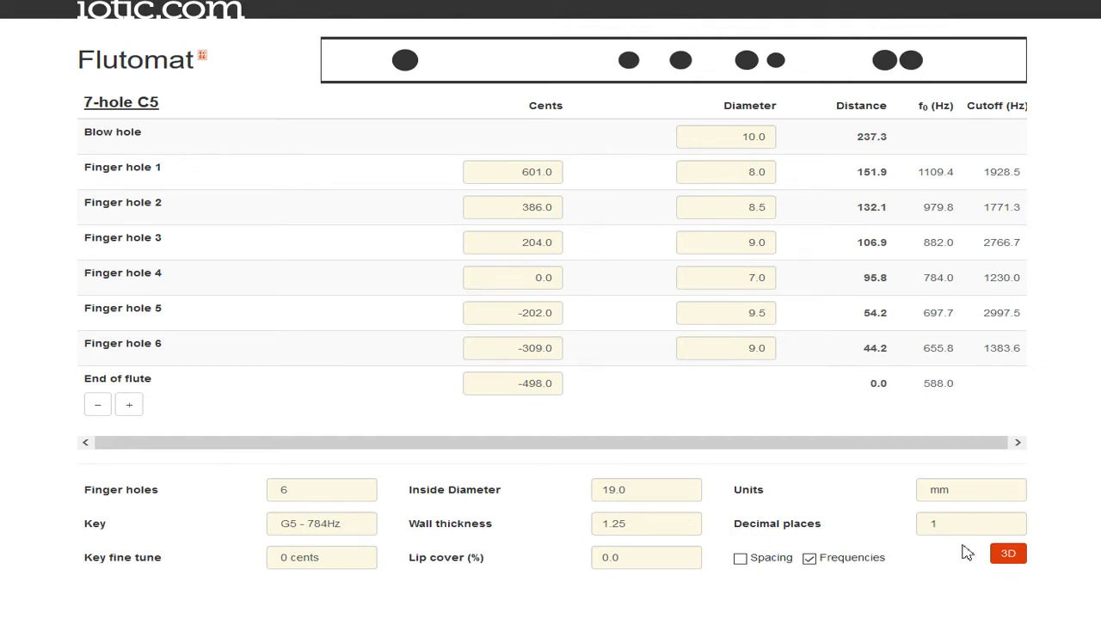
- Set the flute's inside diameter to 14.0 mm and its wall thickness to 1.00 mm
left_click(691, 489)
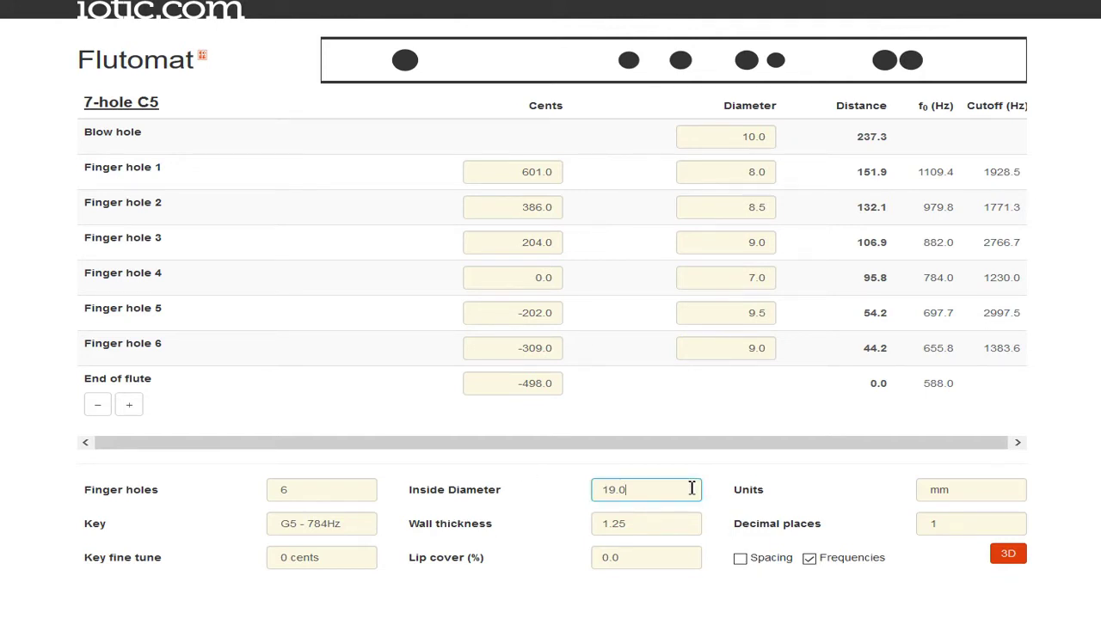
key("BackSpace")
key("BackSpace")
type("4")
left_click(664, 524)
key("BackSpace")
key("BackSpace")
key("BackSpace")
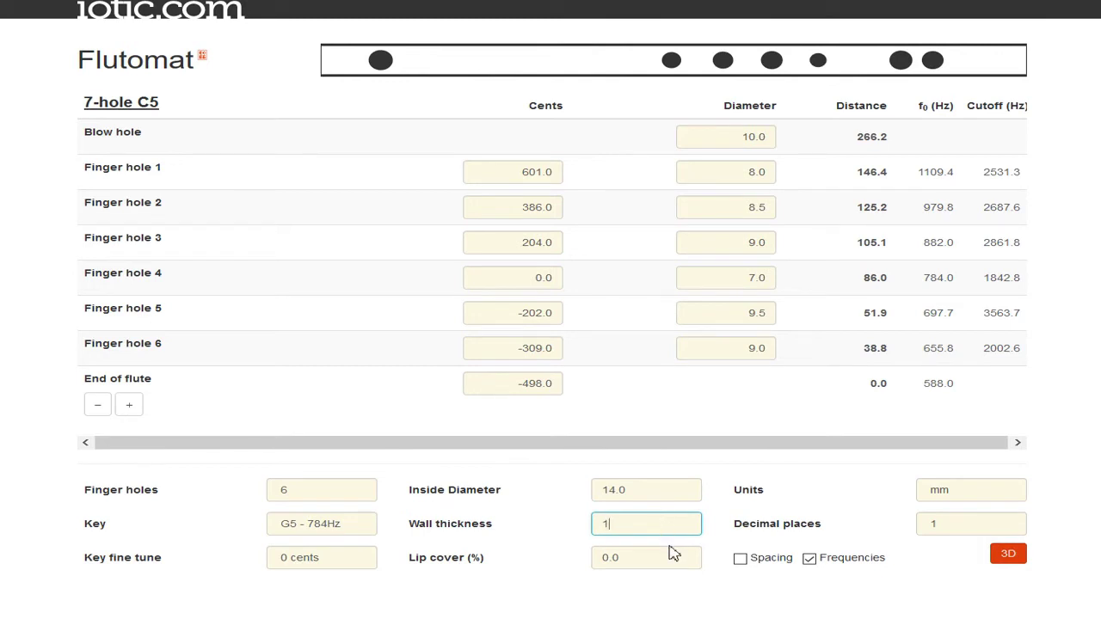
left_click(676, 589)
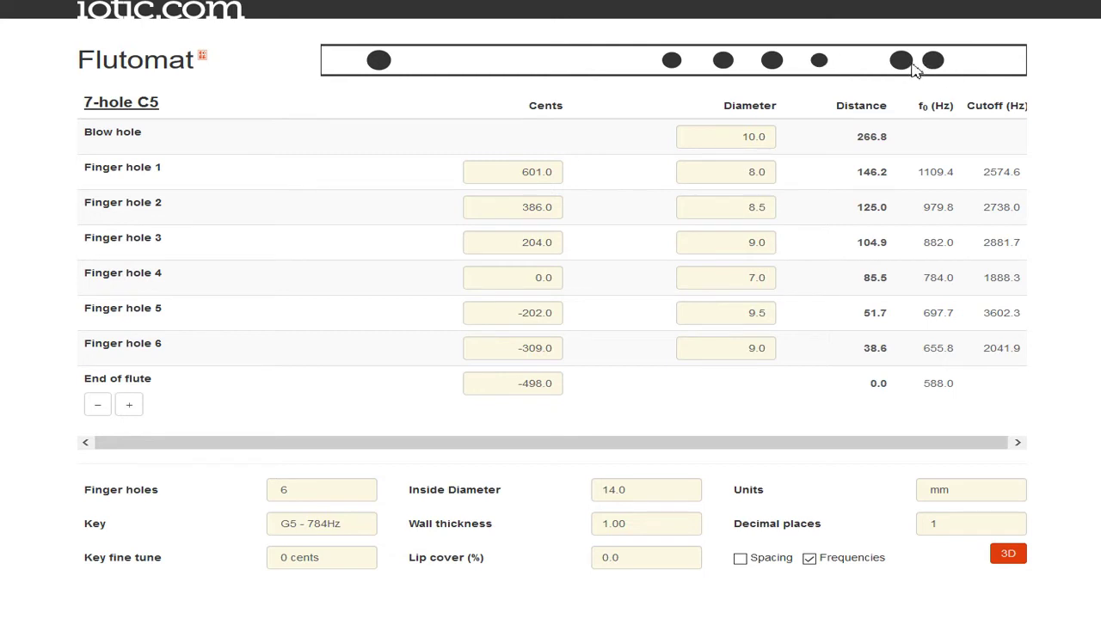
- Try a diameter of 10.0 mm for finger hole 6
left_click(772, 349)
key("BackSpace")
key("BackSpace")
key("BackSpace")
type("10.0")
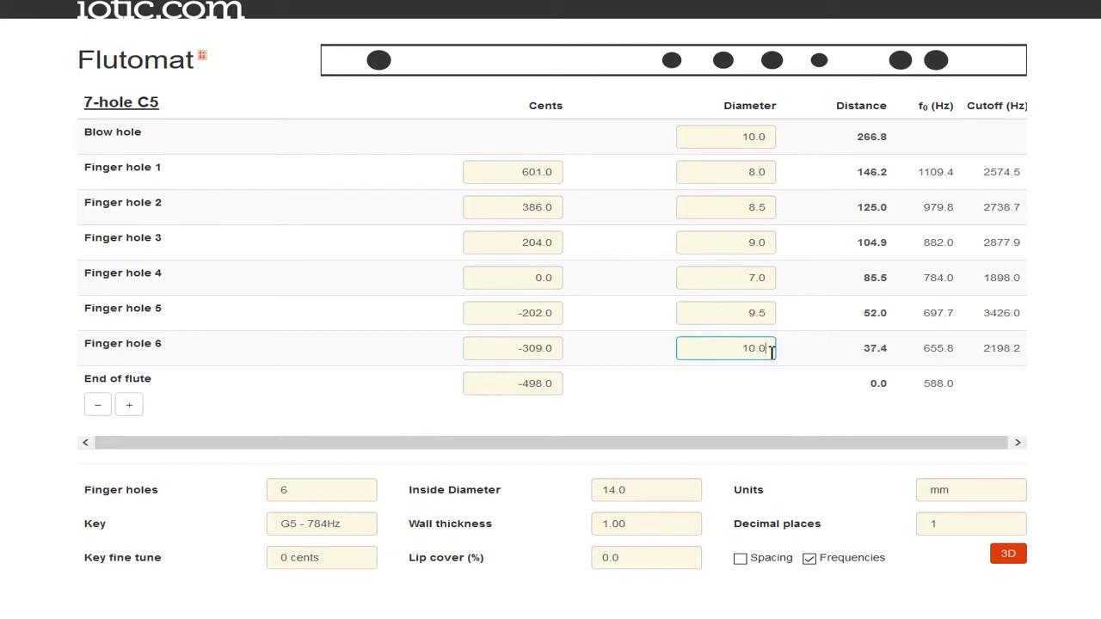
- Reduce the diameter of finger hole 6 to 8.5 mm
key("BackSpace")
key("BackSpace")
key("BackSpace")
key("BackSpace")
type("8.5")
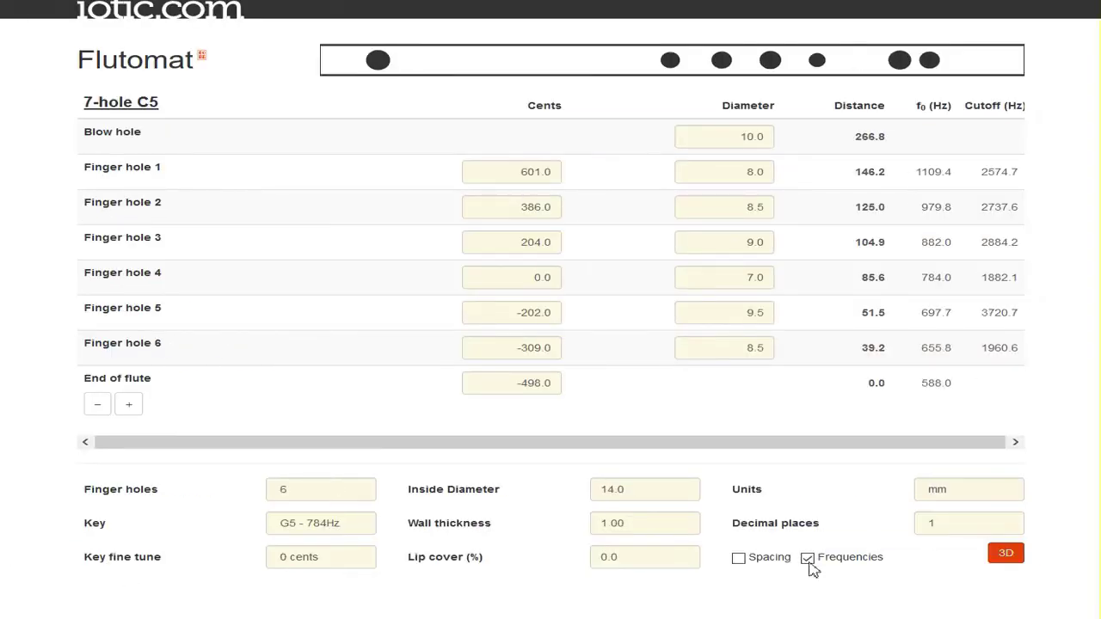
- Display the spacing between the holes and set the diameter of finger hole 5 to 5 mm
left_click(739, 558)
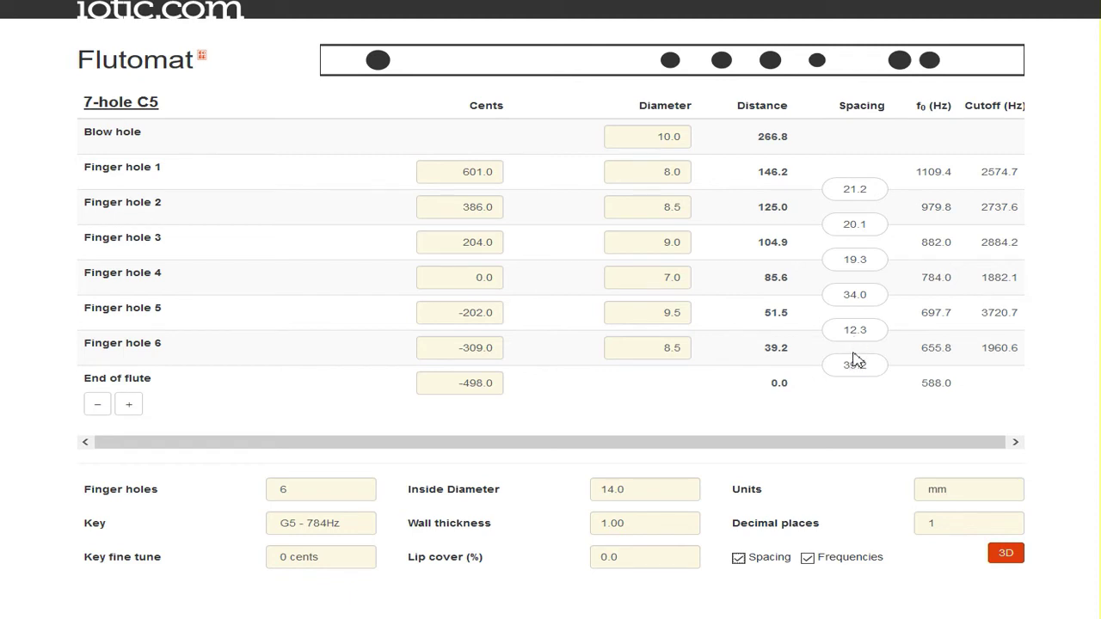
left_click(686, 312)
key("BackSpace")
key("BackSpace")
key("BackSpace")
type("5")
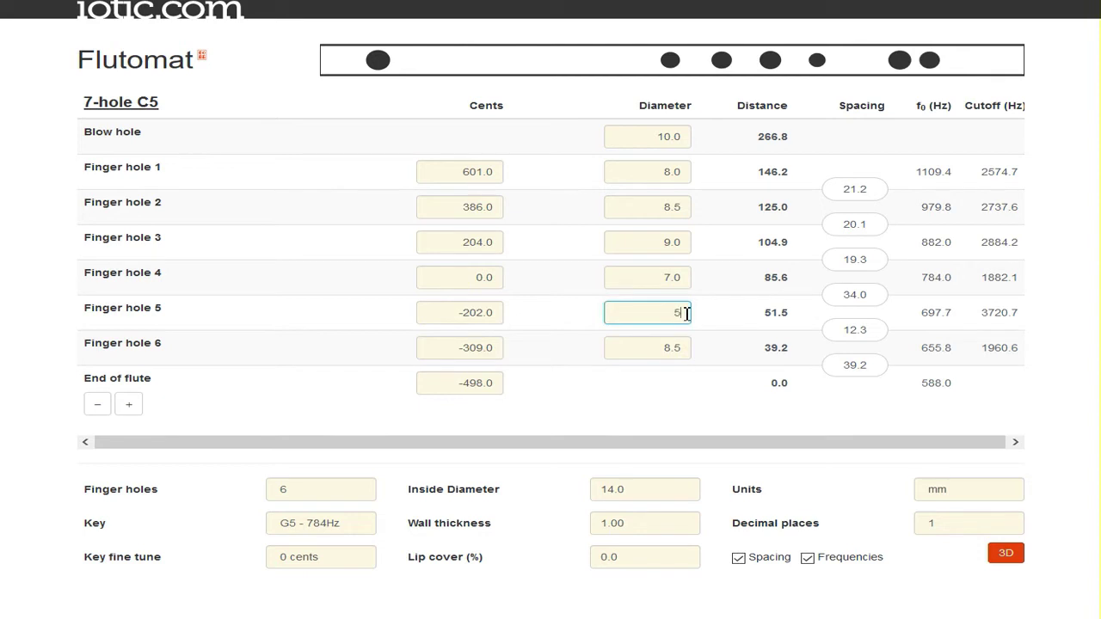
key("Return")
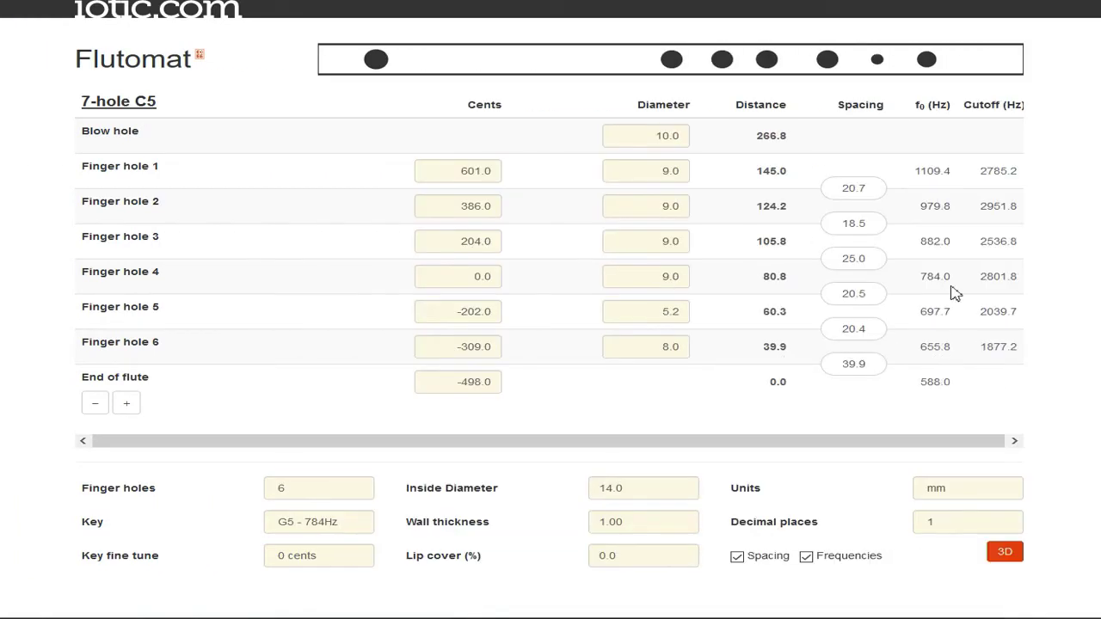
- Set the diameter of finger hole 4 to 8.0 mm
left_click(680, 277)
key("BackSpace")
key("BackSpace")
key("BackSpace")
type("8.0")
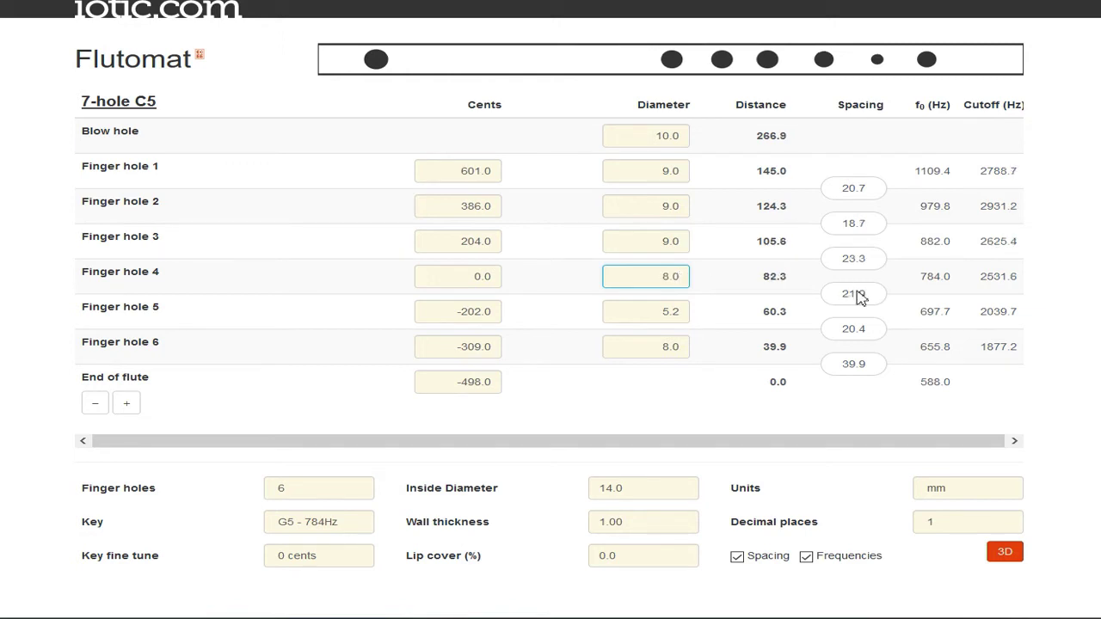
- Set the diameter of finger hole 5 to 5.0 mm
left_click(687, 312)
key("BackSpace")
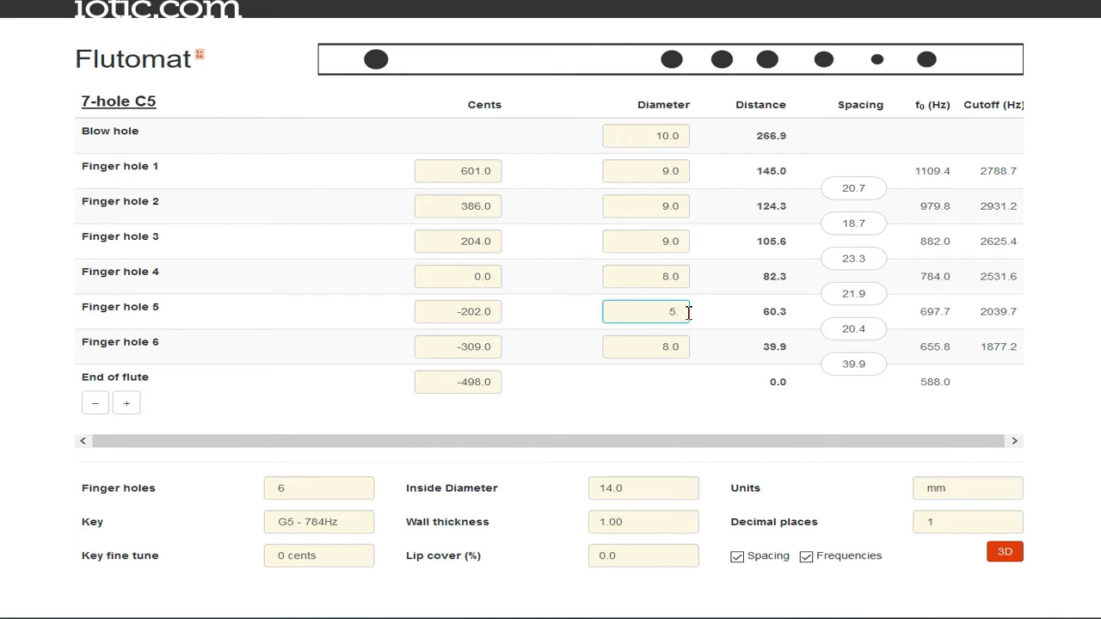
key("BackSpace")
type(".0")
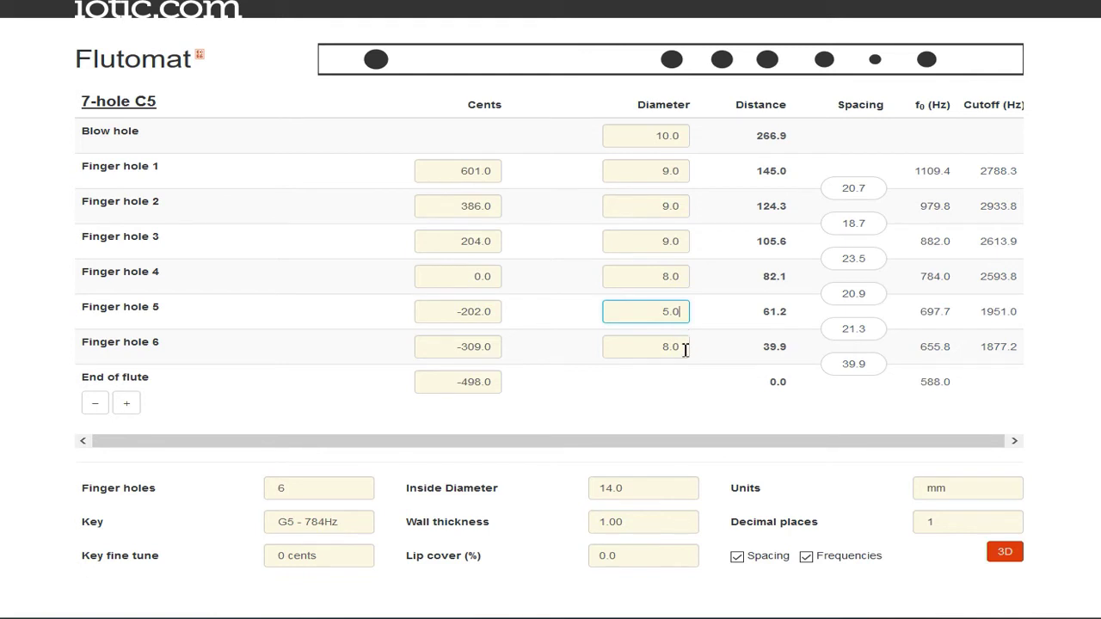
key("BackSpace")
type("0")
- Set the diameter of finger hole 6 to 7.8 mm
left_click(685, 347)
key("BackSpace")
key("BackSpace")
key("BackSpace")
type("7.8")
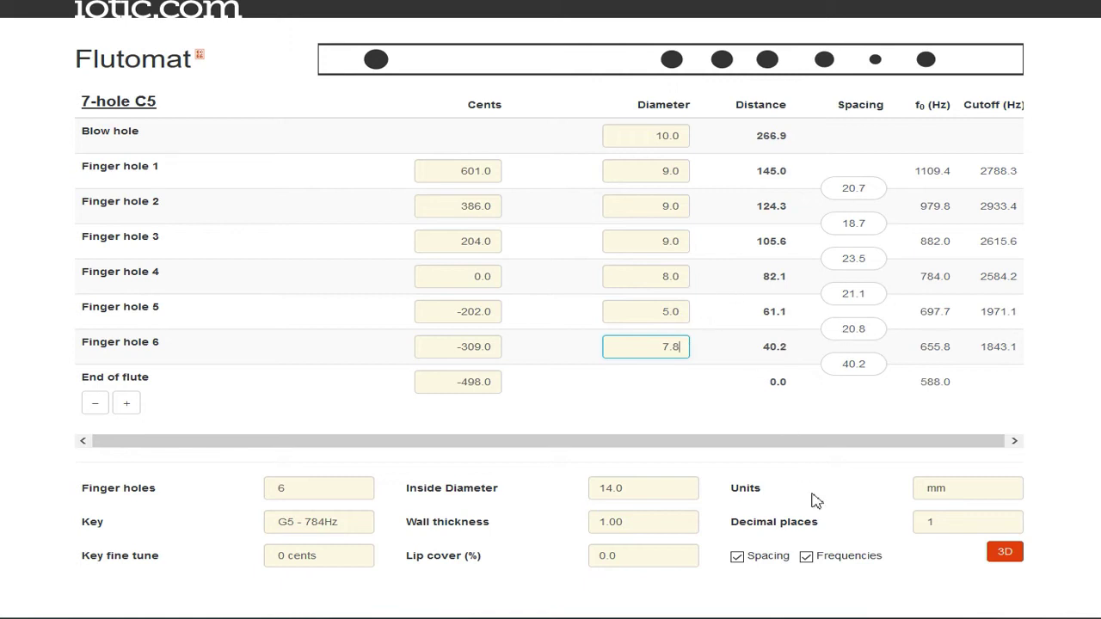
- Set the diameter of finger hole 4 to 8.3 mm
left_click(682, 277)
key("BackSpace")
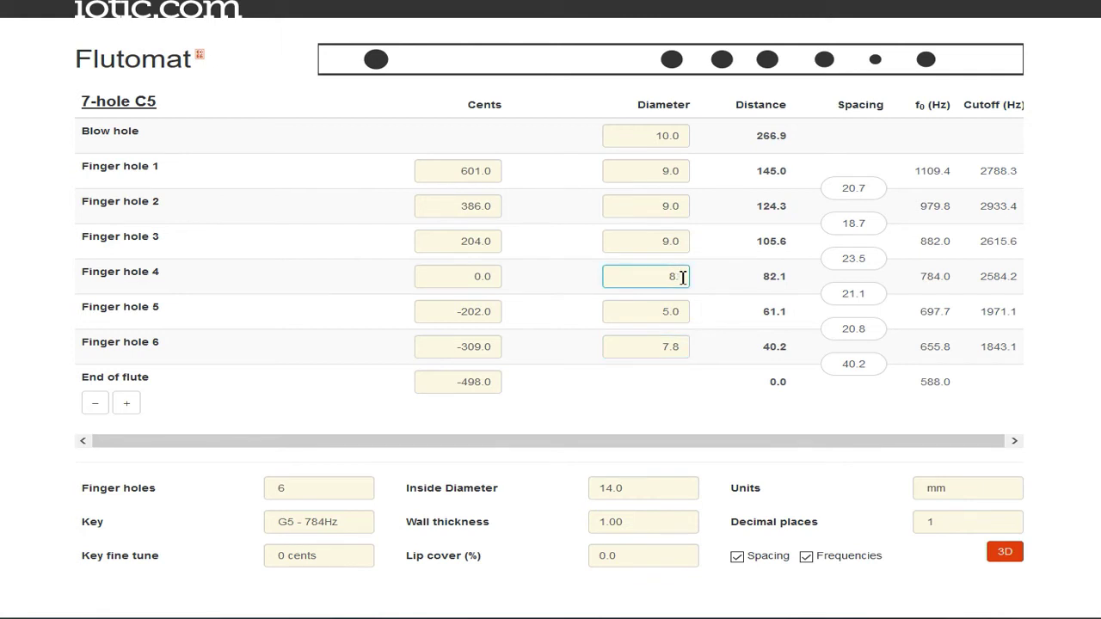
type("3")
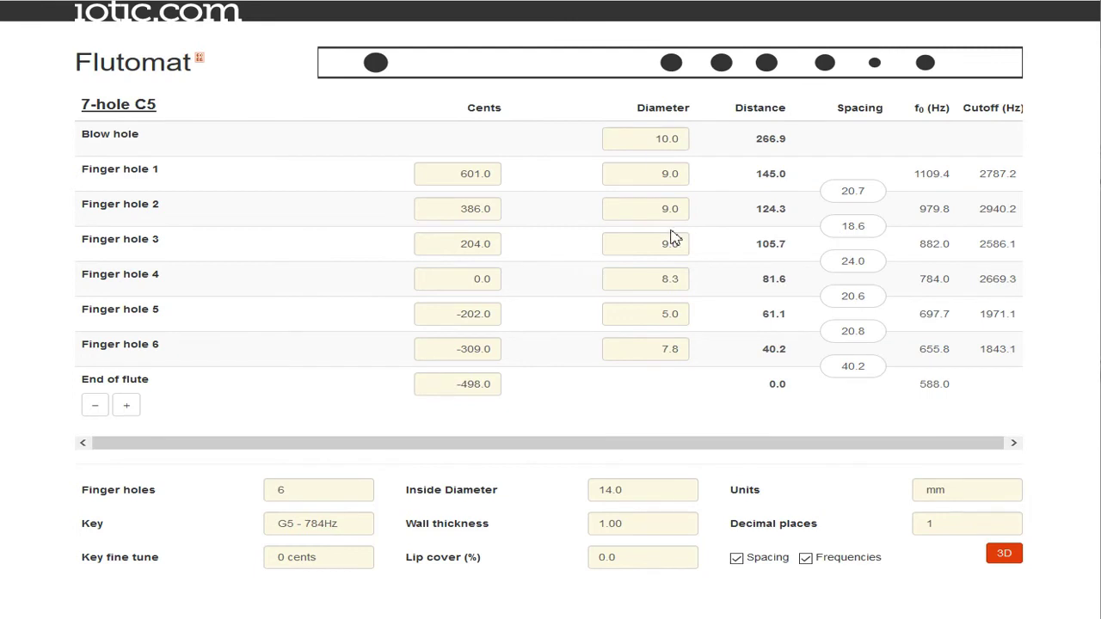
- Set the diameter of finger hole 3 to 8.0 mm
left_click(686, 245)
key("BackSpace")
key("BackSpace")
key("BackSpace")
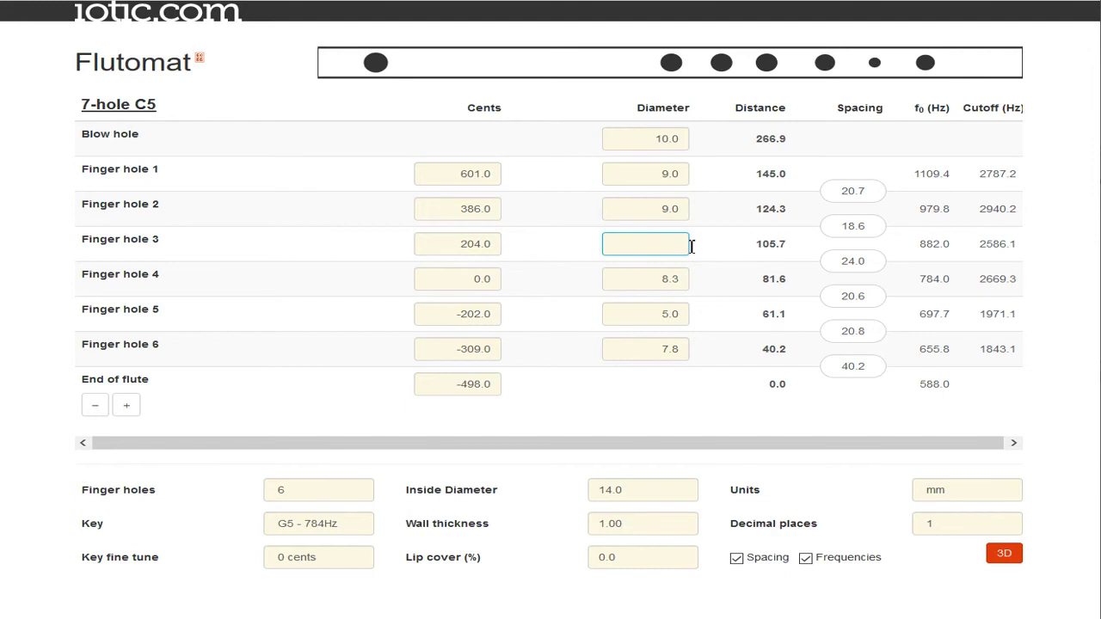
type("8")
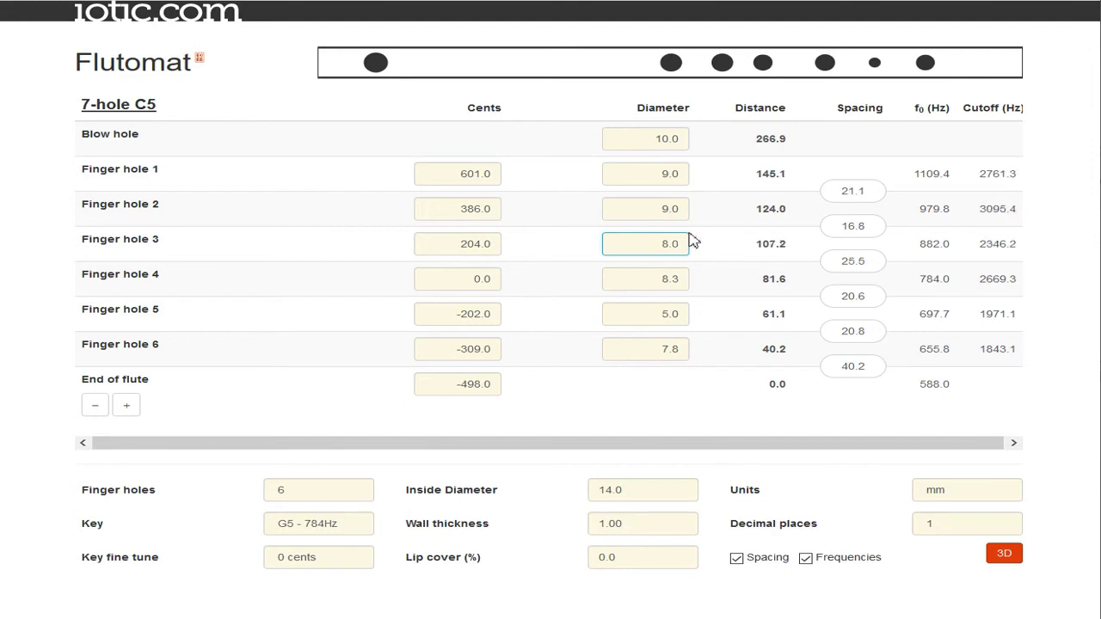
- Set the diameter of finger hole 2 to 8.0 mm
left_click(688, 213)
key("BackSpace")
key("BackSpace")
key("BackSpace")
type("8")
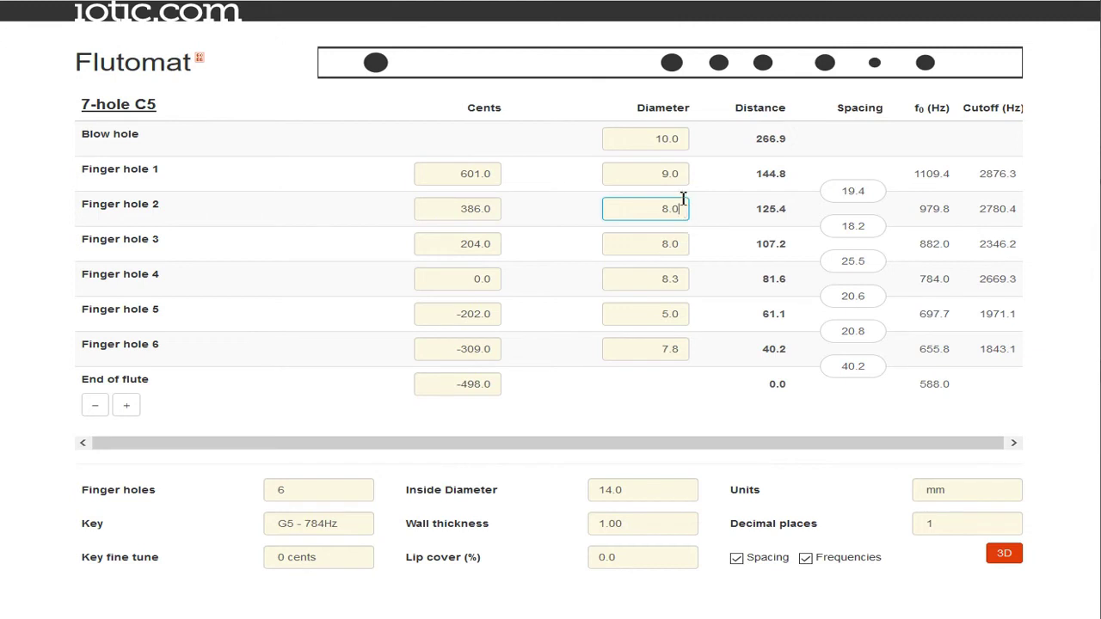
- Set the diameter of finger hole 1 to 8.0 mm
left_click(680, 175)
key("BackSpace")
key("BackSpace")
key("BackSpace")
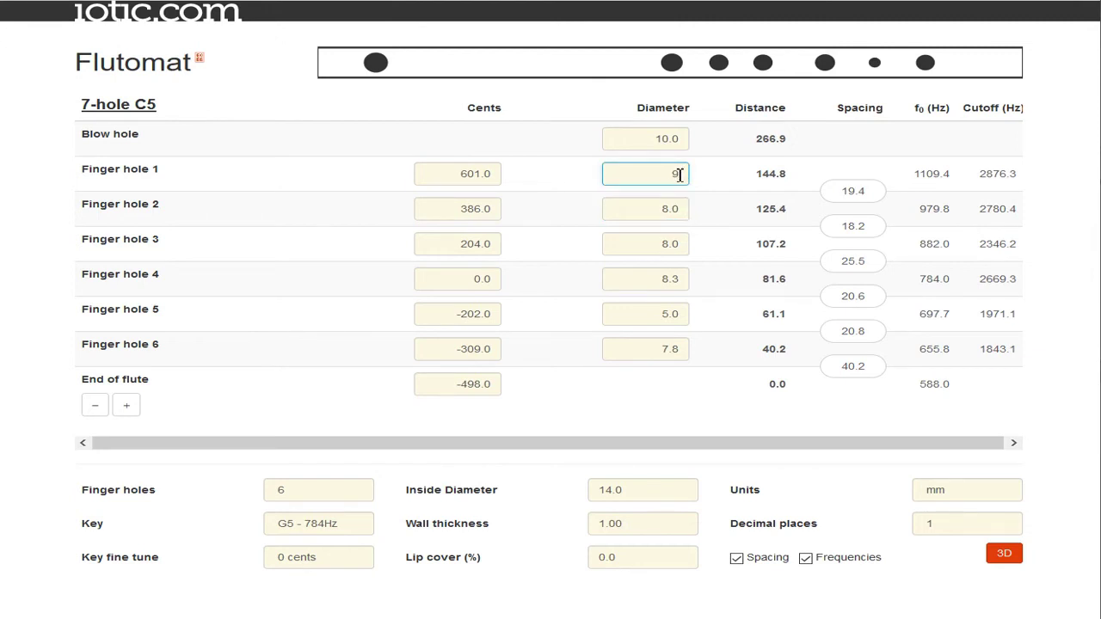
type("8.0")
- Set the diameter of finger hole 2 to 7.5 mm
left_click(687, 213)
key("BackSpace")
key("BackSpace")
key("BackSpace")
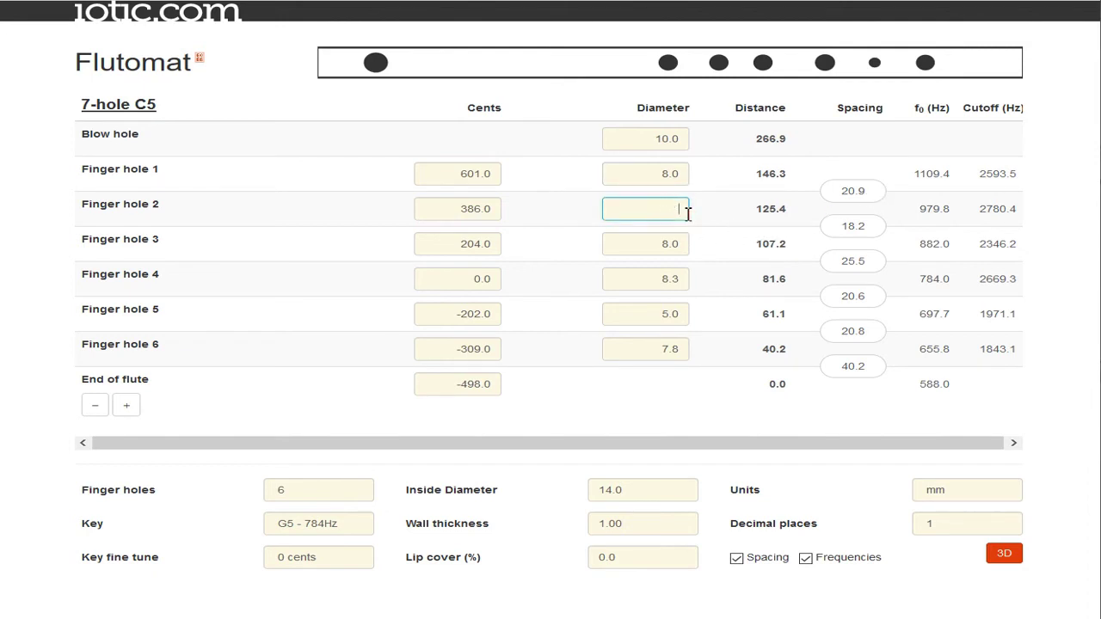
type("7.5")
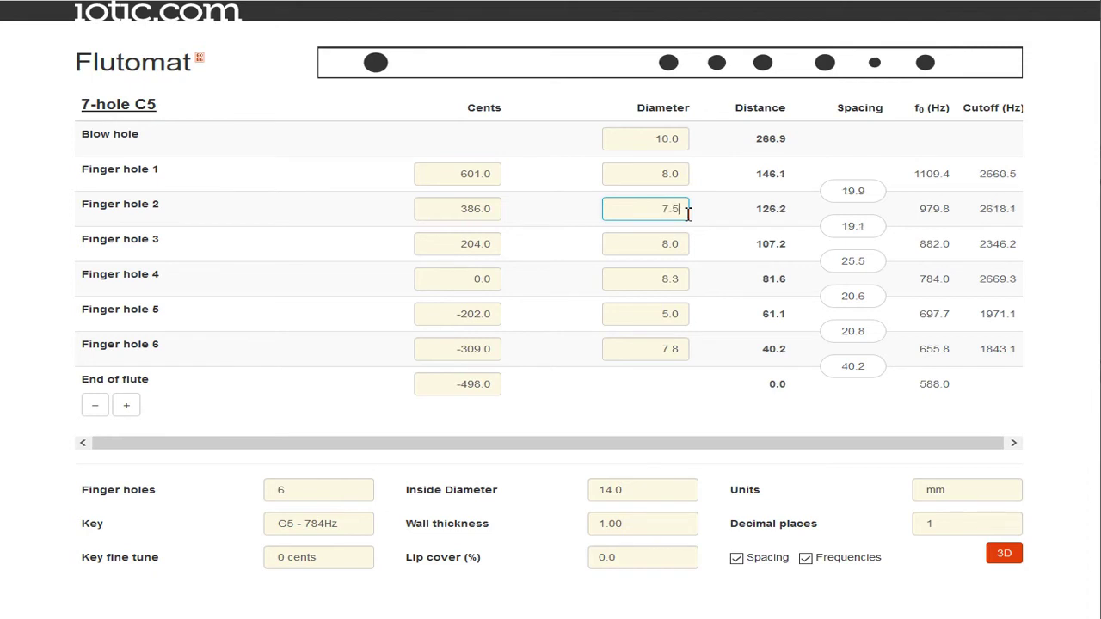
- Set the diameter of finger hole 2 to 7.0 mm
key("BackSpace")
type("0")
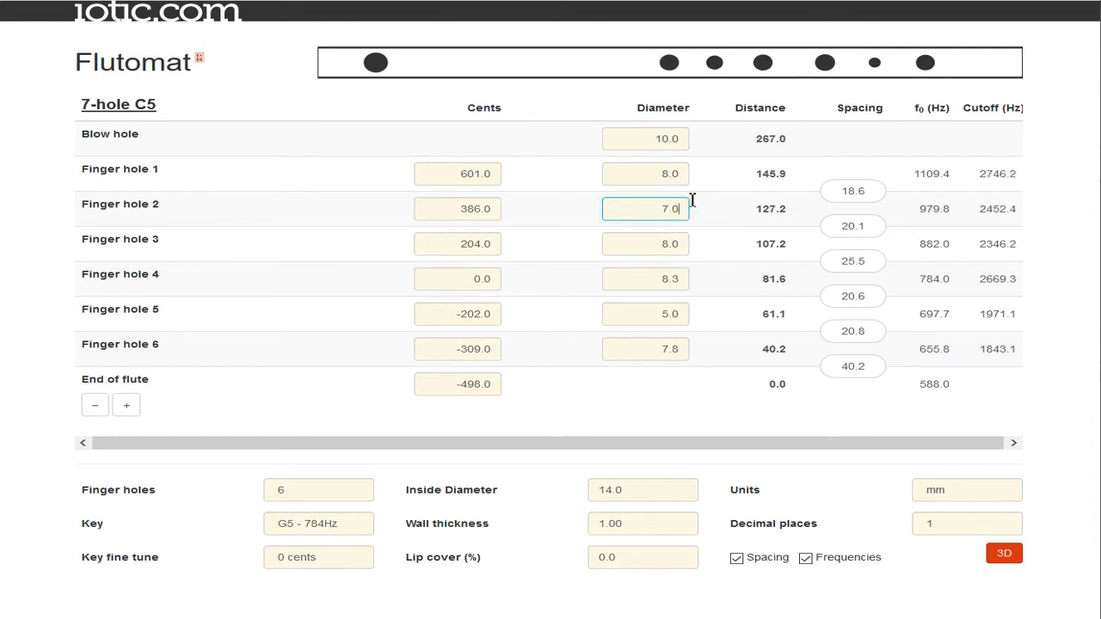
- Try diameters of 7.5 mm and 8.0 mm for finger hole 1
left_click(680, 175)
key("BackSpace")
key("BackSpace")
key("BackSpace")
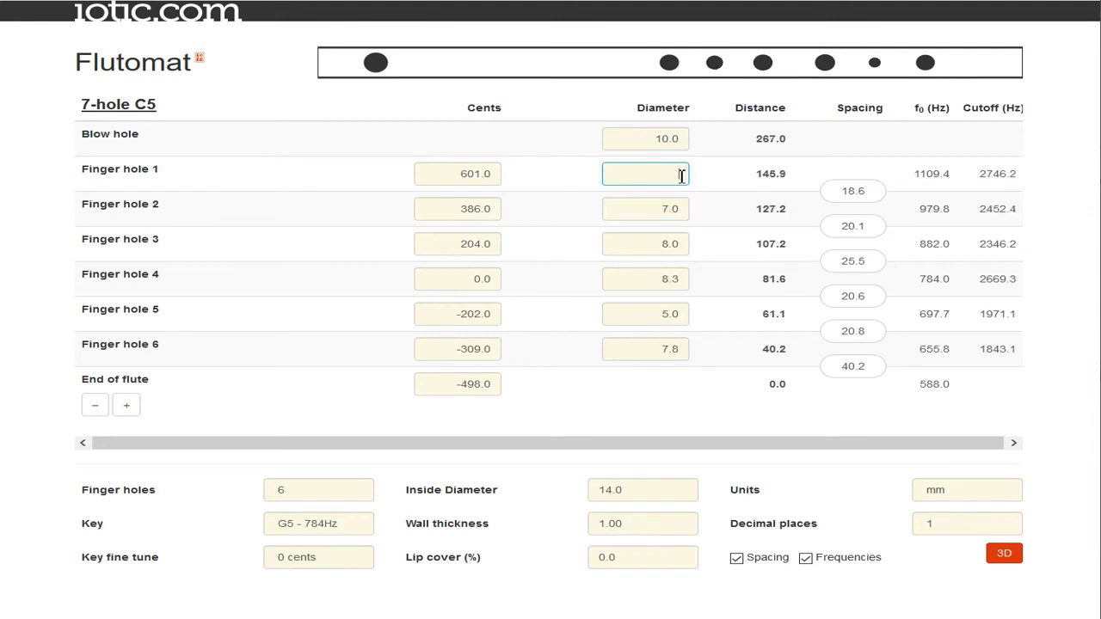
type("7.5")
key("BackSpace")
type("8")
key("BackSpace")
key("BackSpace")
type("8")
type(".0")
- Set the diameter of finger hole 1 to 7.0 mm
key("BackSpace")
key("BackSpace")
key("BackSpace")
type("7.0")
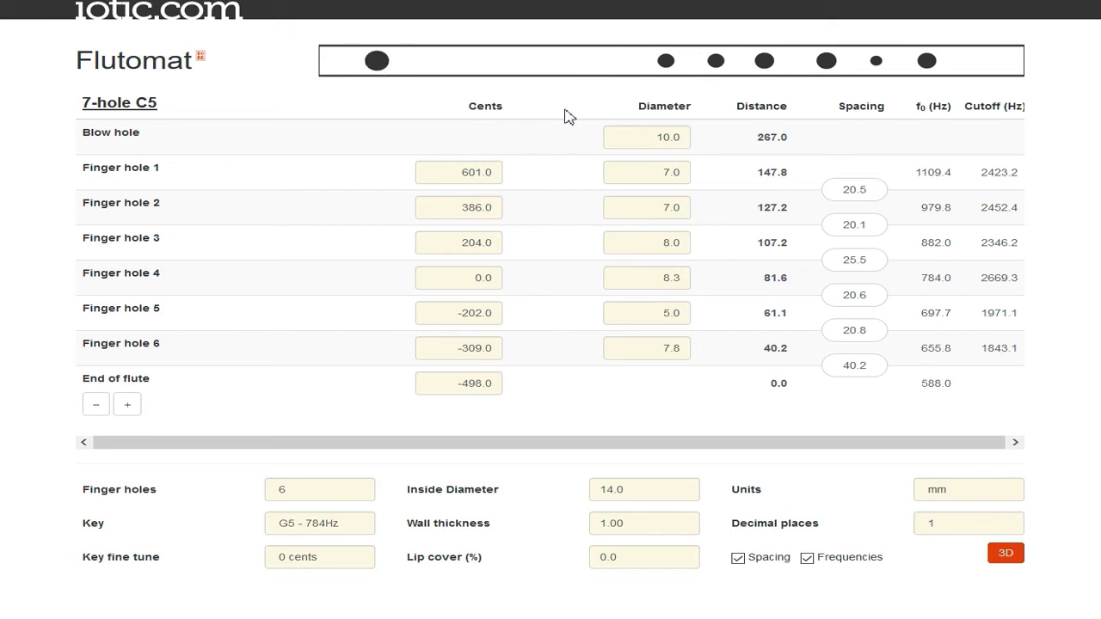
- Set the blow hole diameter to 8.0 mm
left_click(677, 139)
key("BackSpace")
key("BackSpace")
key("BackSpace")
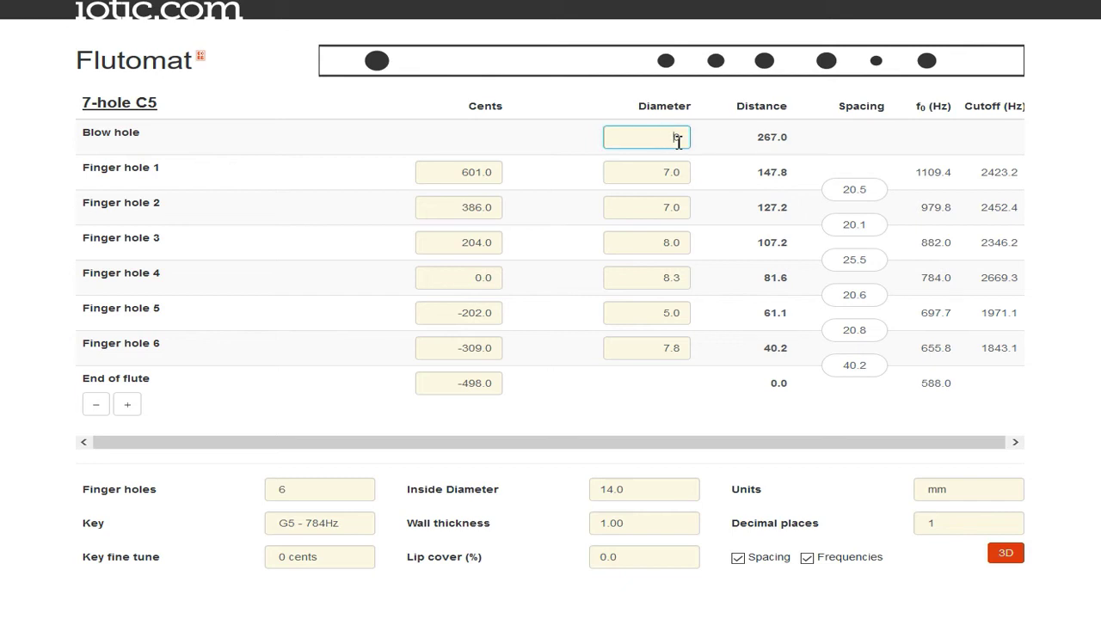
key("BackSpace")
type("8.6")
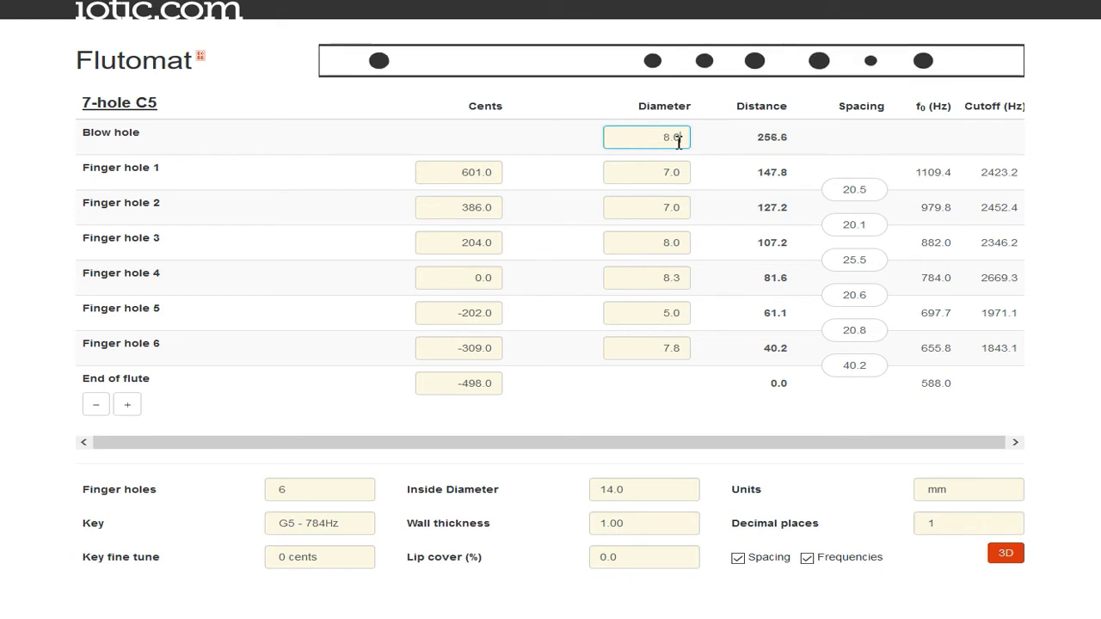
- Set the blow hole diameter to 7.0 mm
key("BackSpace")
key("BackSpace")
type("7.6")
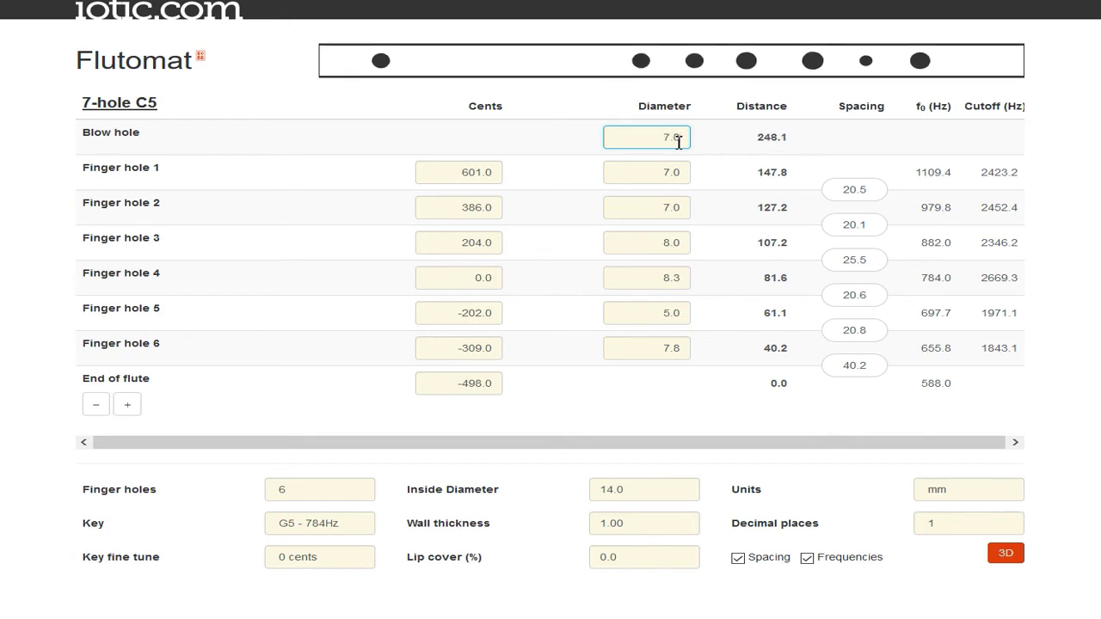